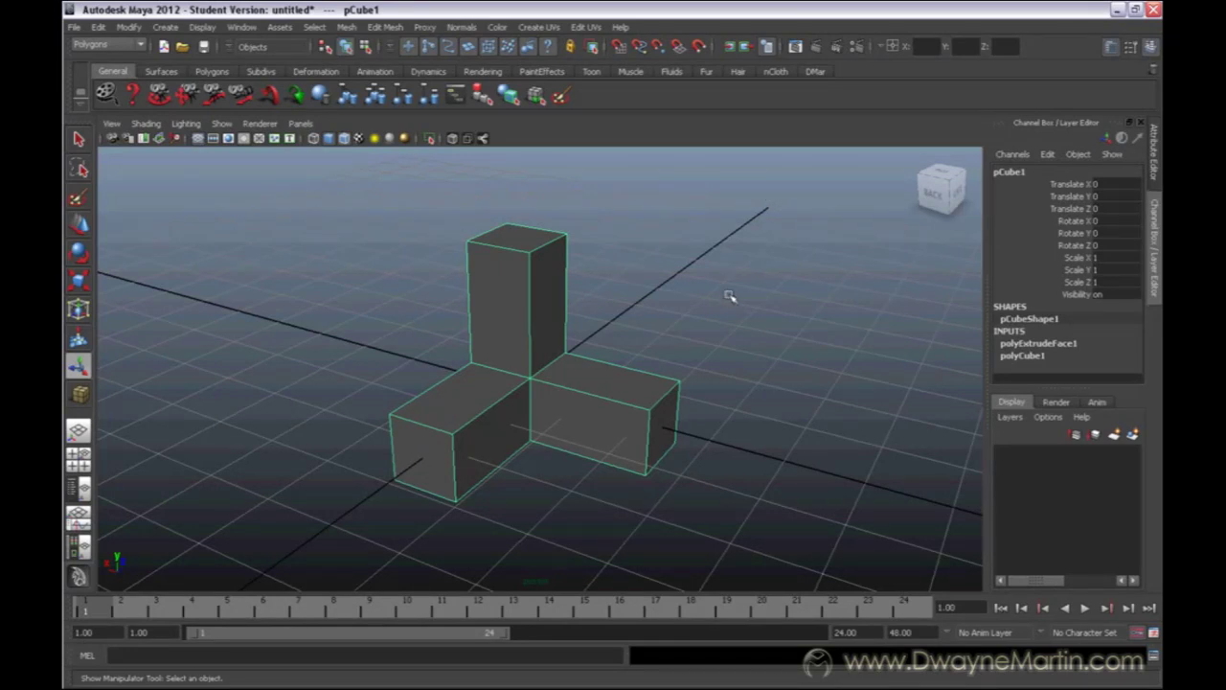
# - Open the Edit Mesh menu for the T-shaped pCube1
pyautogui.click(387, 27)
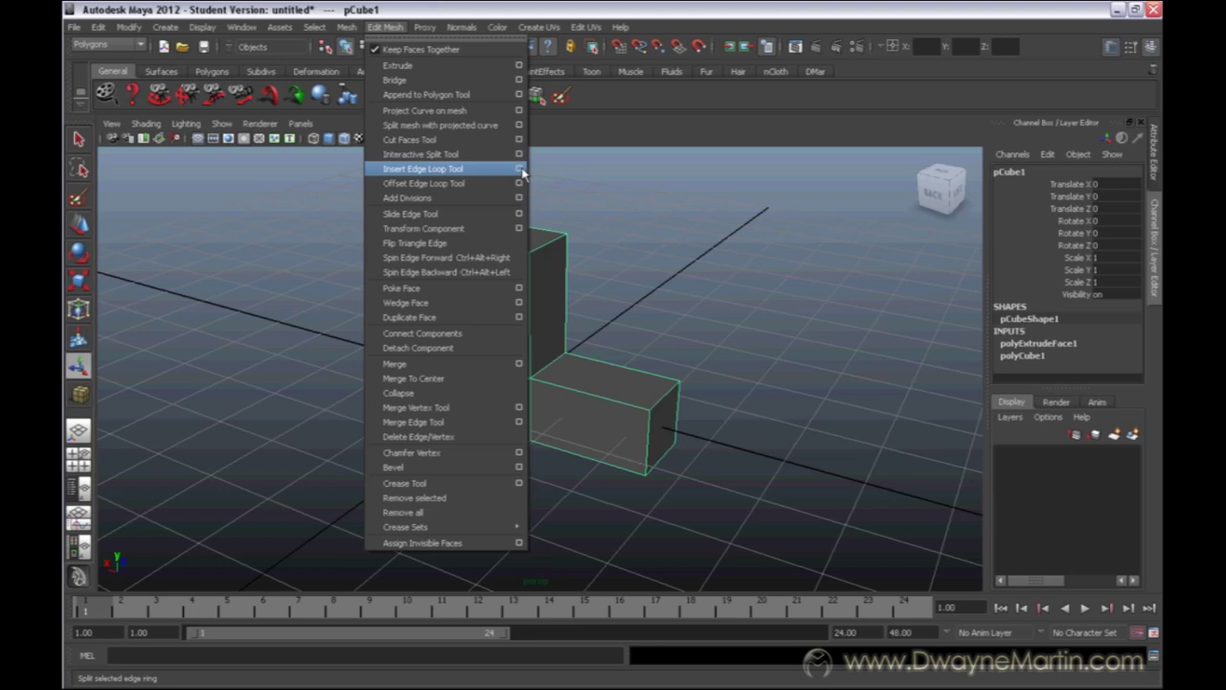
# - Check the Insert Edge Loop Tool settings (relative distance, Auto complete, Fix Quads), then close the settings panel
pyautogui.click(520, 169)
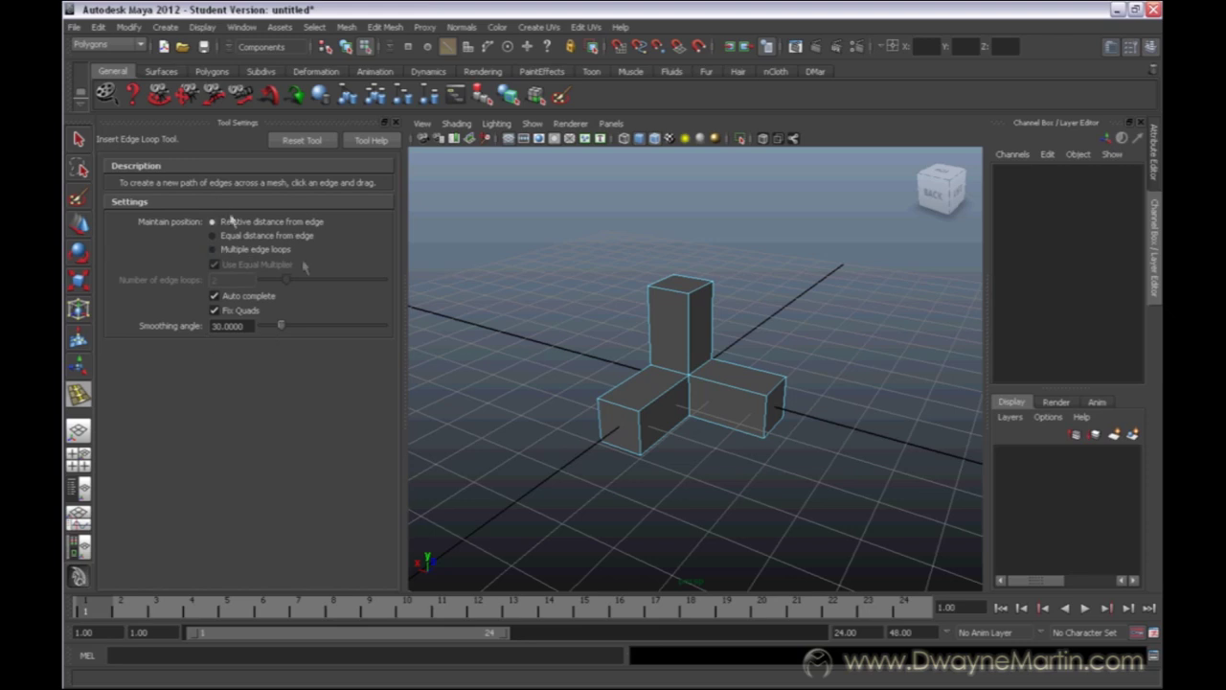
pyautogui.click(395, 124)
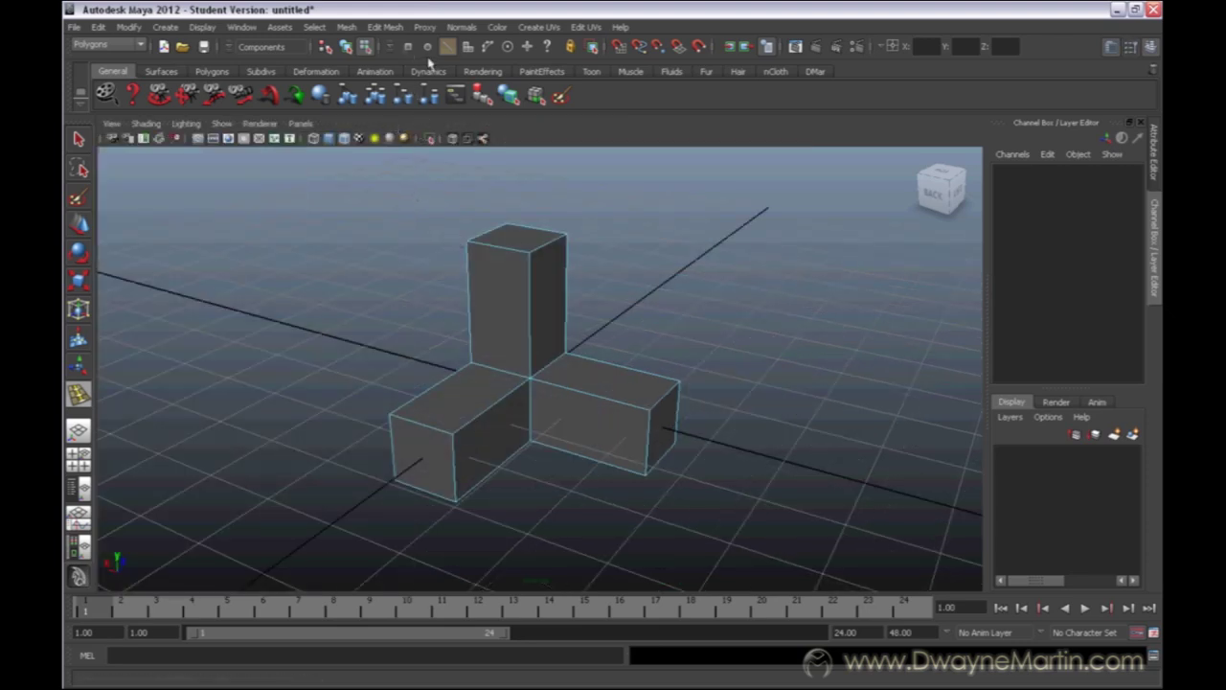
pyautogui.click(387, 28)
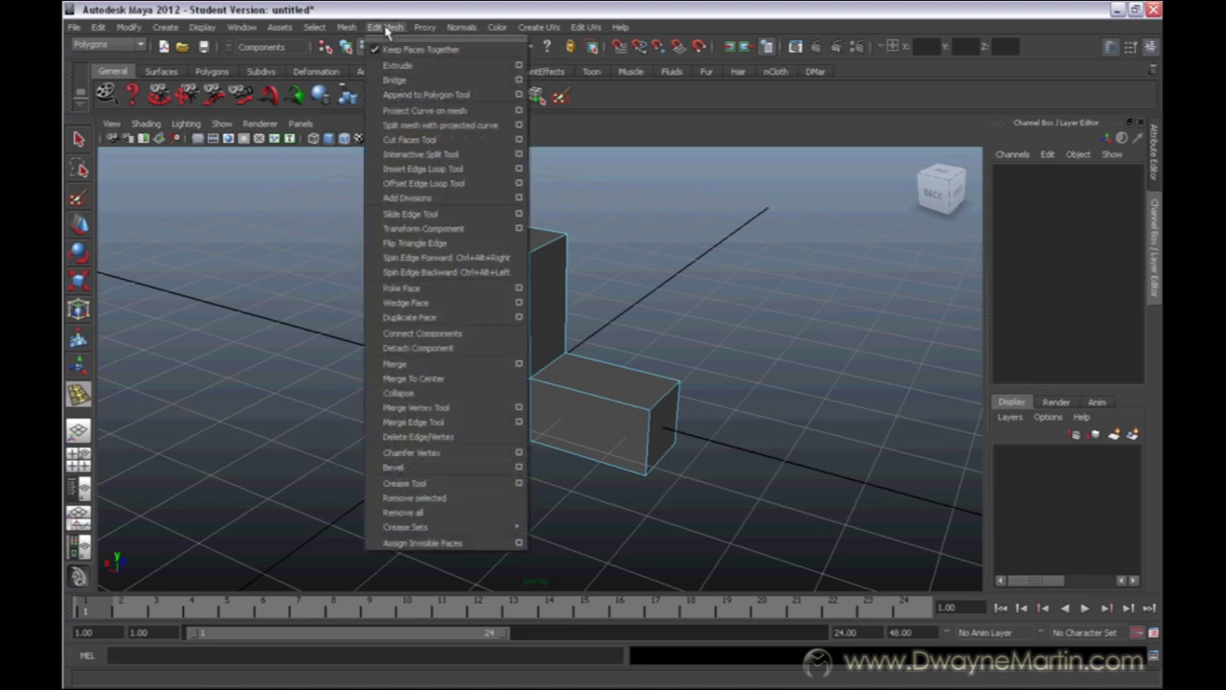
pyautogui.click(519, 66)
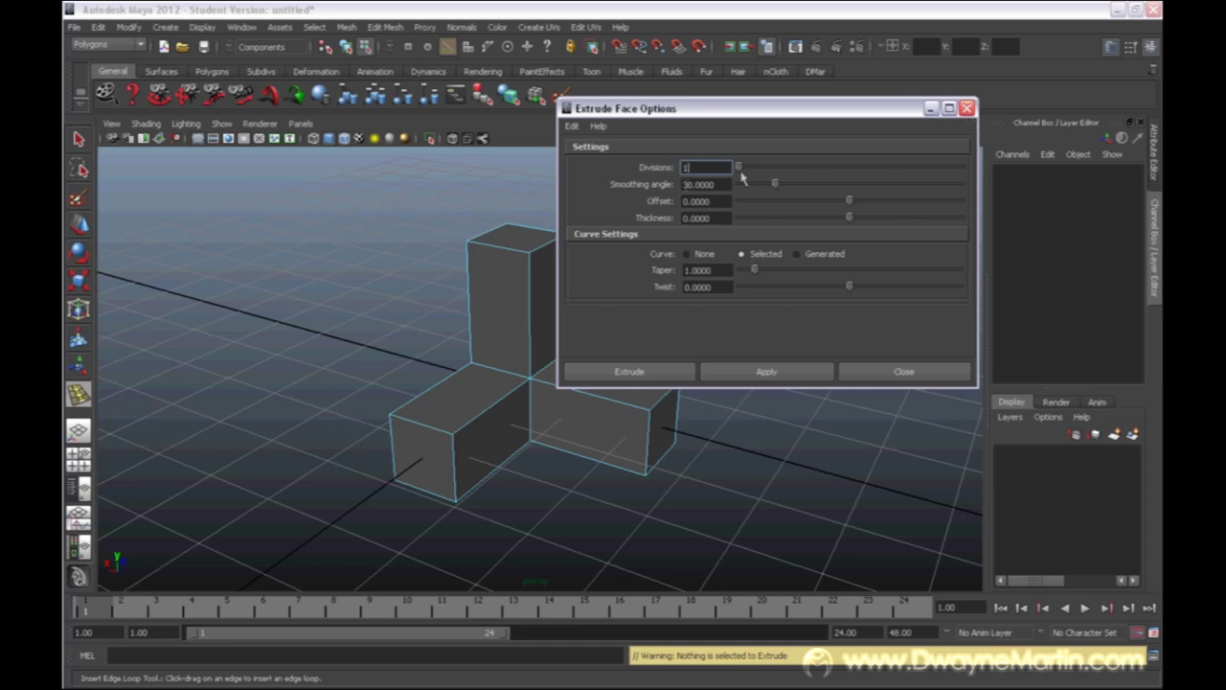
pyautogui.click(966, 108)
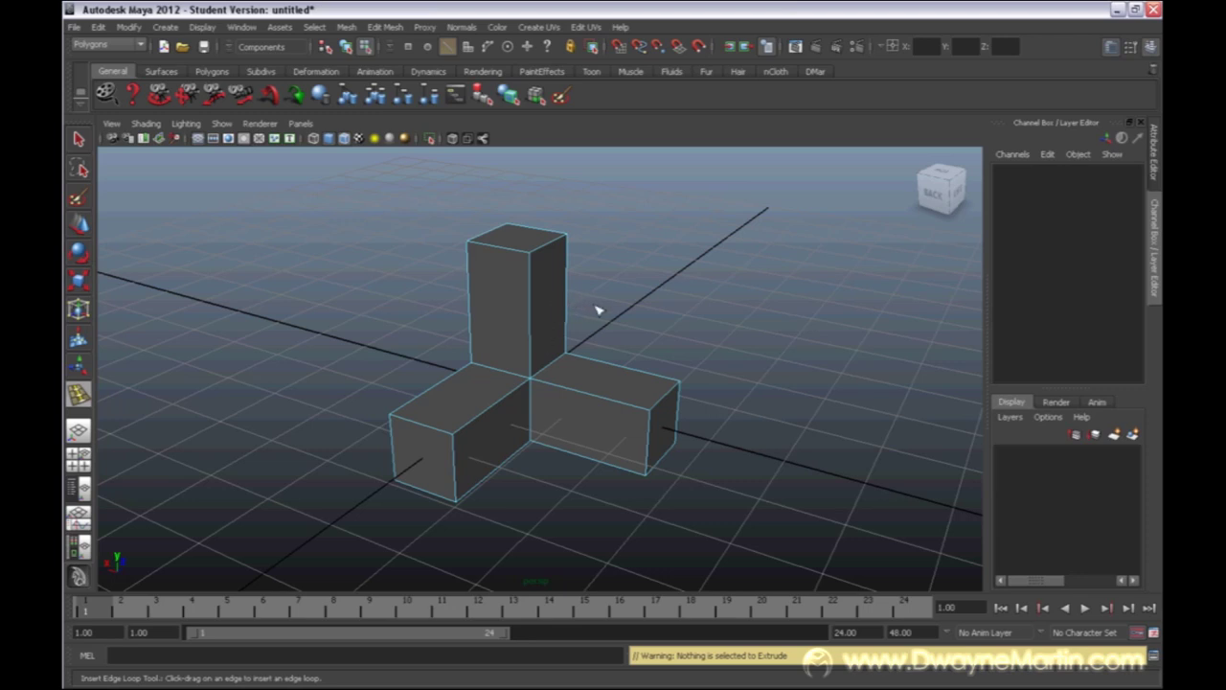
# - Return to Object Mode, activate the Move tool, and select pCube1
pyautogui.keyDown('alt'); pyautogui.moveTo(521, 300); pyautogui.dragTo(627, 304, button='right'); pyautogui.keyUp('alt')
pyautogui.rightClick(556, 274)
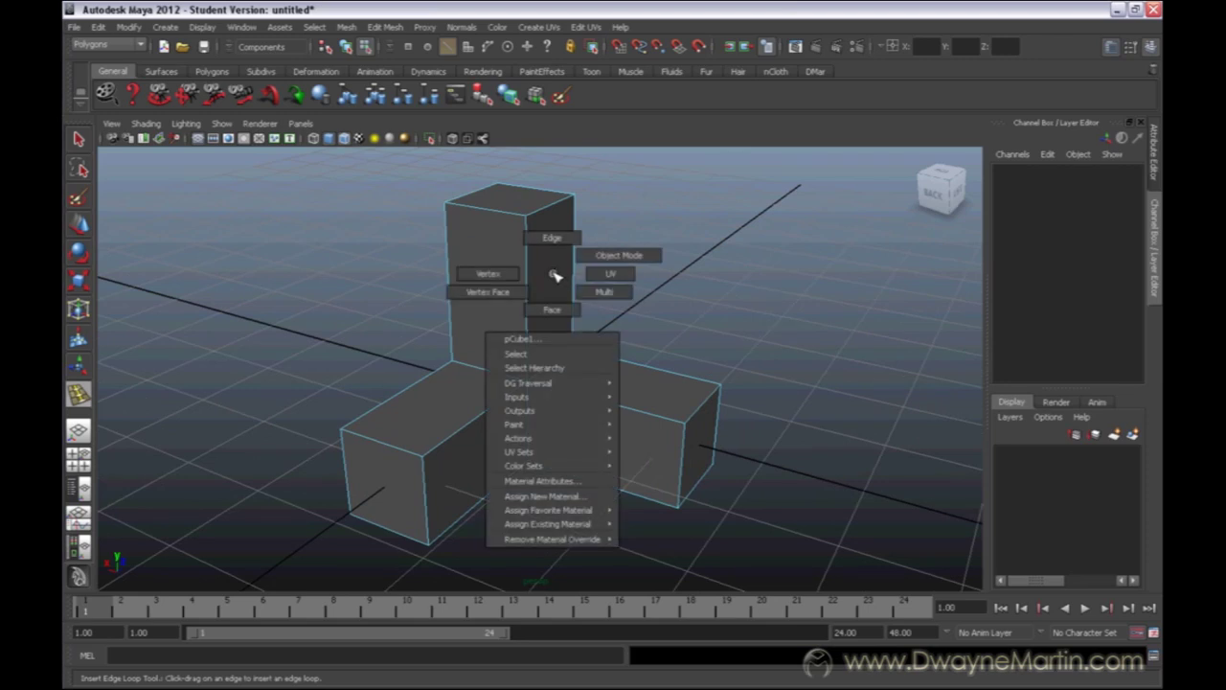
pyautogui.moveTo(556, 275); pyautogui.dragTo(564, 271, button='right')
pyautogui.press('w')
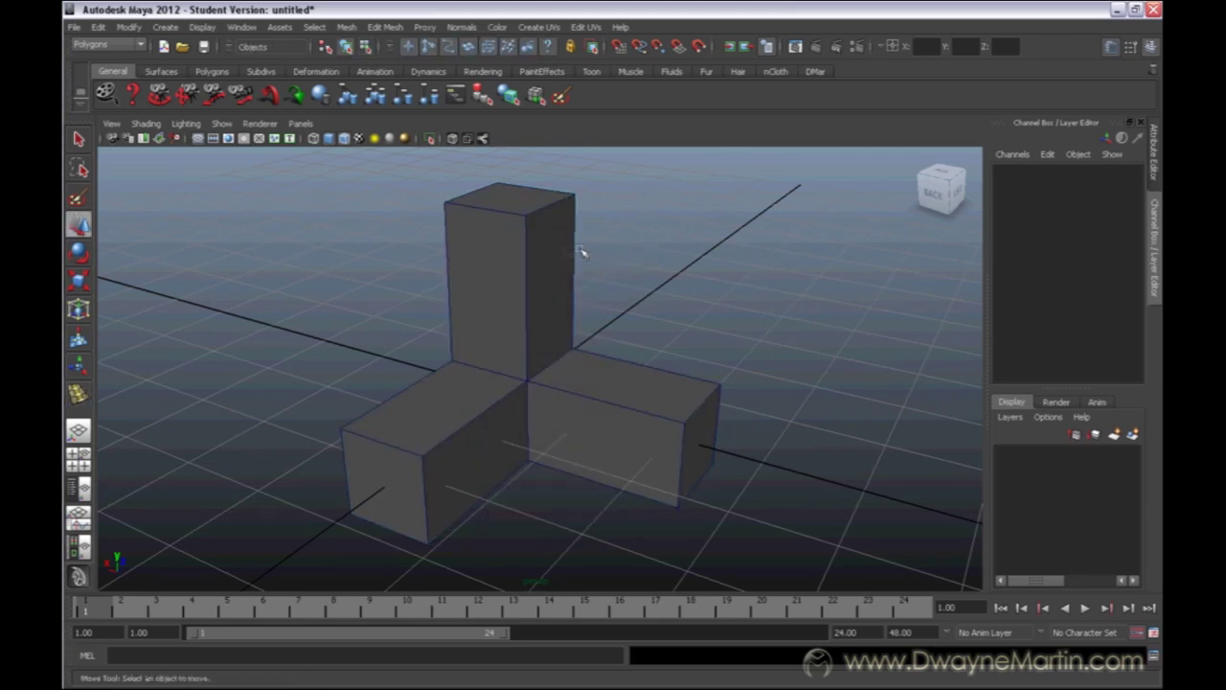
pyautogui.click(562, 252)
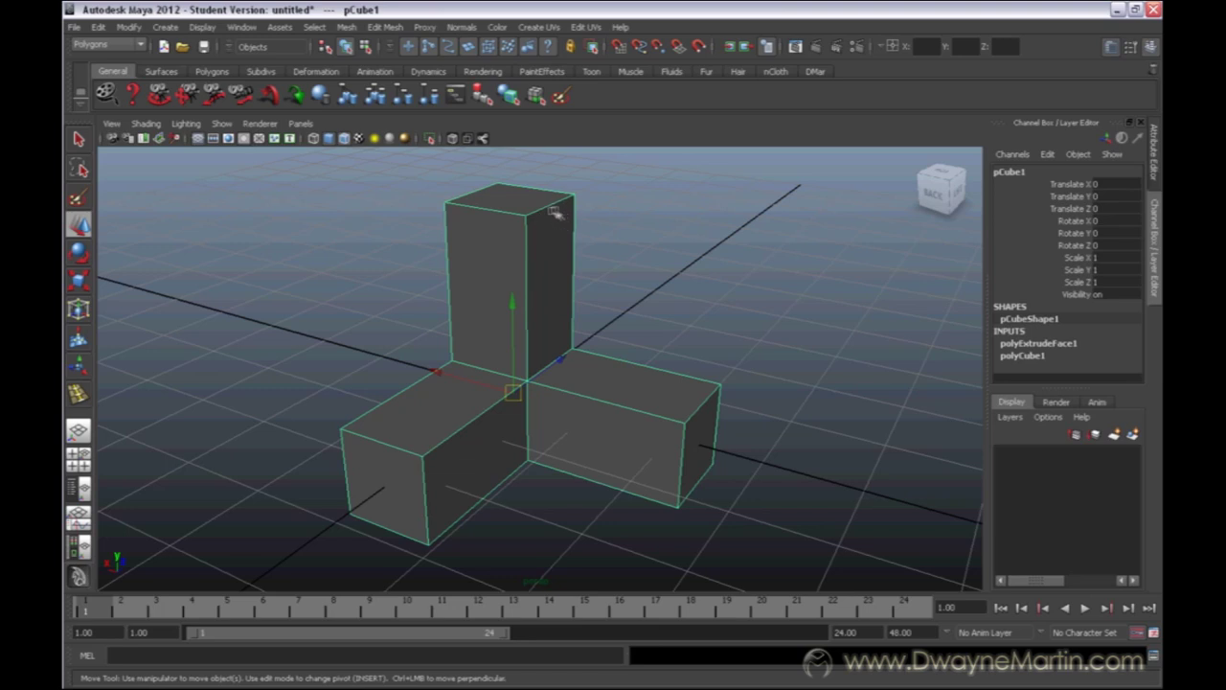
# - Activate the Insert Edge Loop Tool from the Edit Mesh menu
pyautogui.click(387, 28)
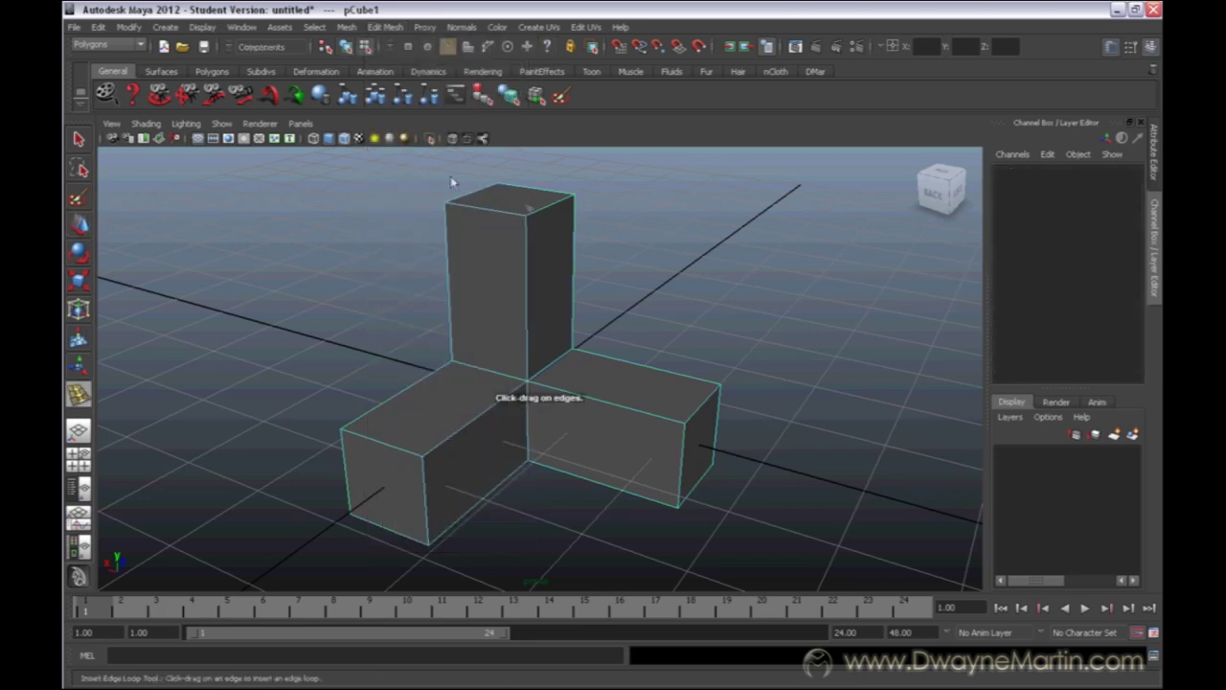
pyautogui.click(433, 176)
# - Insert three more edge loops on pCube1's vertical bar, two running down the upright arm
pyautogui.moveTo(532, 260)
pyautogui.mouseDown()
pyautogui.moveTo(533, 249)
pyautogui.moveTo(509, 263)
pyautogui.moveTo(399, 252)
pyautogui.moveTo(603, 252)
pyautogui.moveTo(528, 262)
pyautogui.mouseUp()
pyautogui.keyDown('alt'); pyautogui.moveTo(528, 262); pyautogui.dragTo(557, 342, button='right'); pyautogui.keyUp('alt')
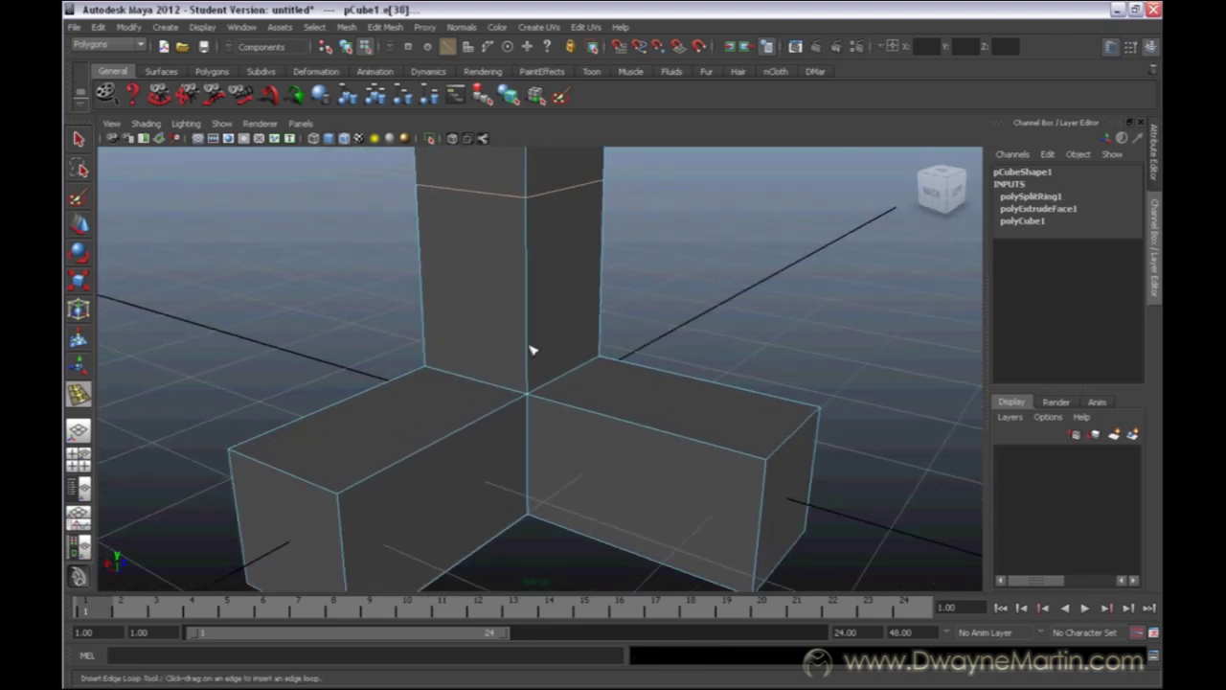
pyautogui.moveTo(532, 351); pyautogui.dragTo(669, 301)
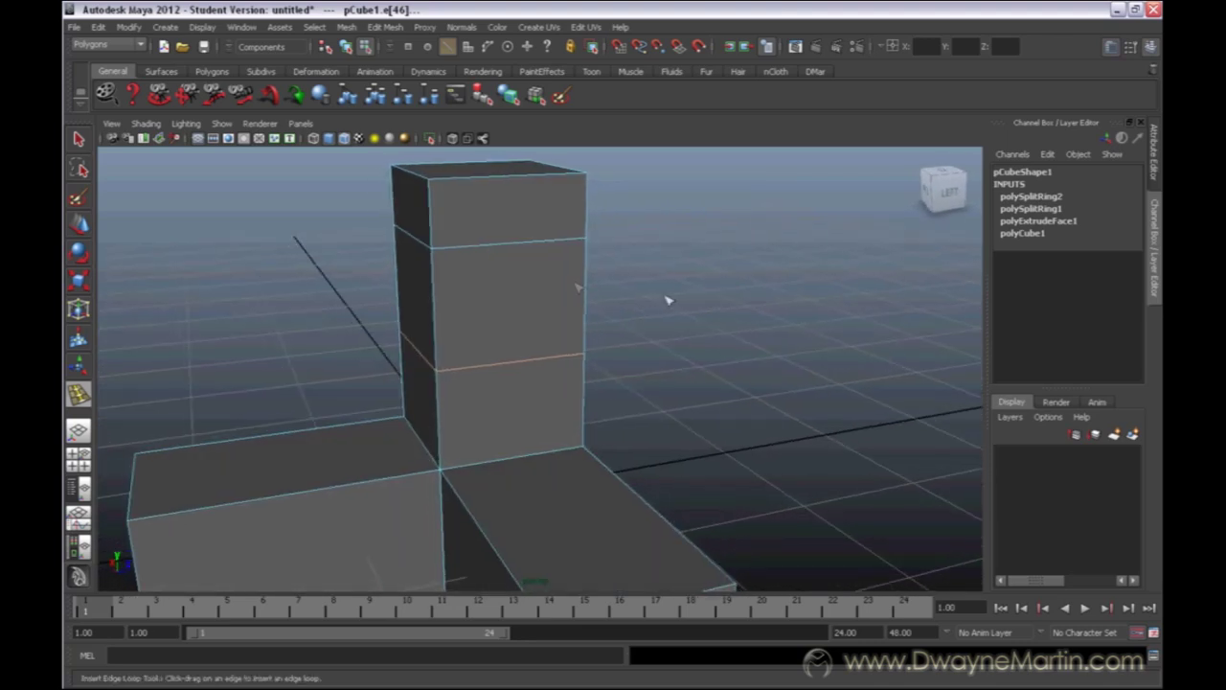
pyautogui.click(451, 252)
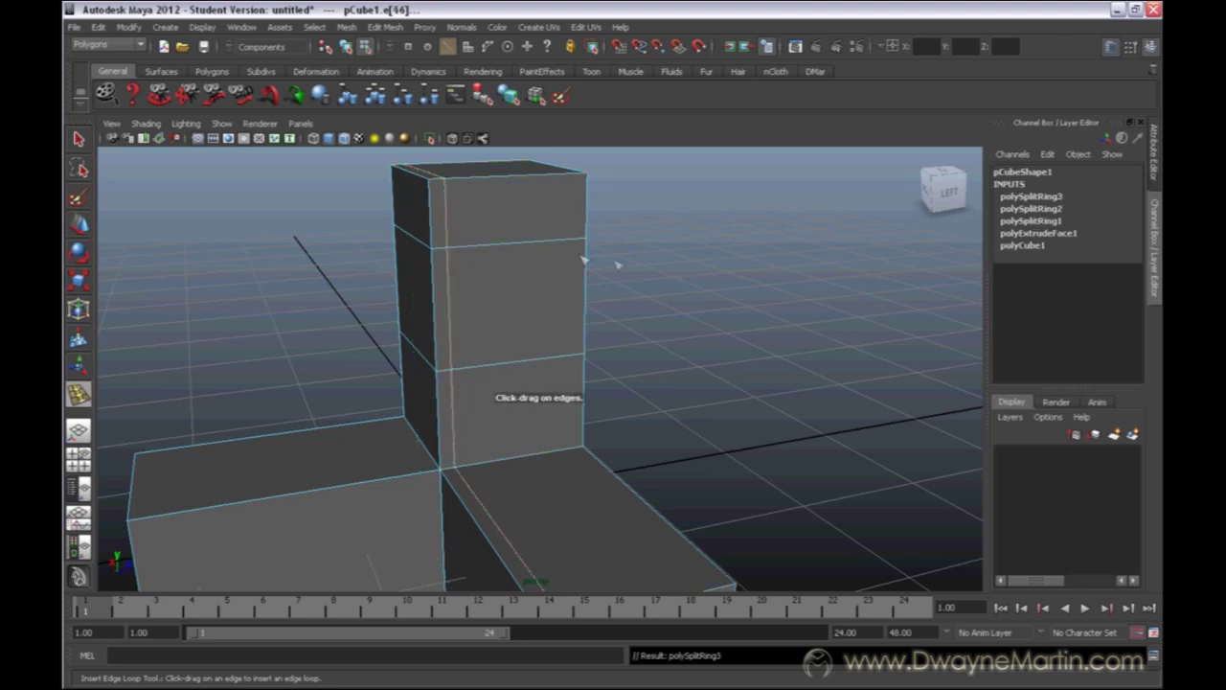
pyautogui.moveTo(619, 262)
pyautogui.keyDown('alt'); pyautogui.mouseDown()
pyautogui.moveTo(562, 259)
pyautogui.moveTo(603, 247)
pyautogui.moveTo(663, 266)
pyautogui.moveTo(567, 266)
pyautogui.moveTo(648, 267)
pyautogui.moveTo(485, 285)
pyautogui.moveTo(597, 290)
pyautogui.mouseUp(); pyautogui.keyUp('alt')
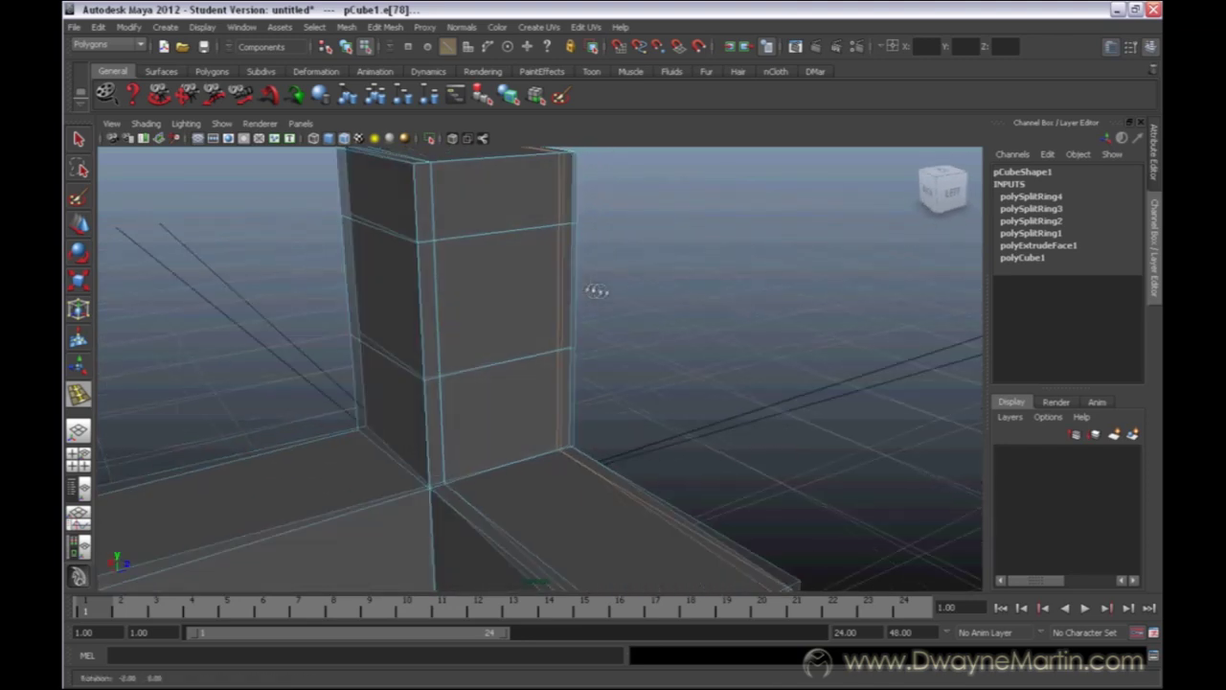
# - Switch to Face mode and select a middle face on the vertical bar
pyautogui.press('w')
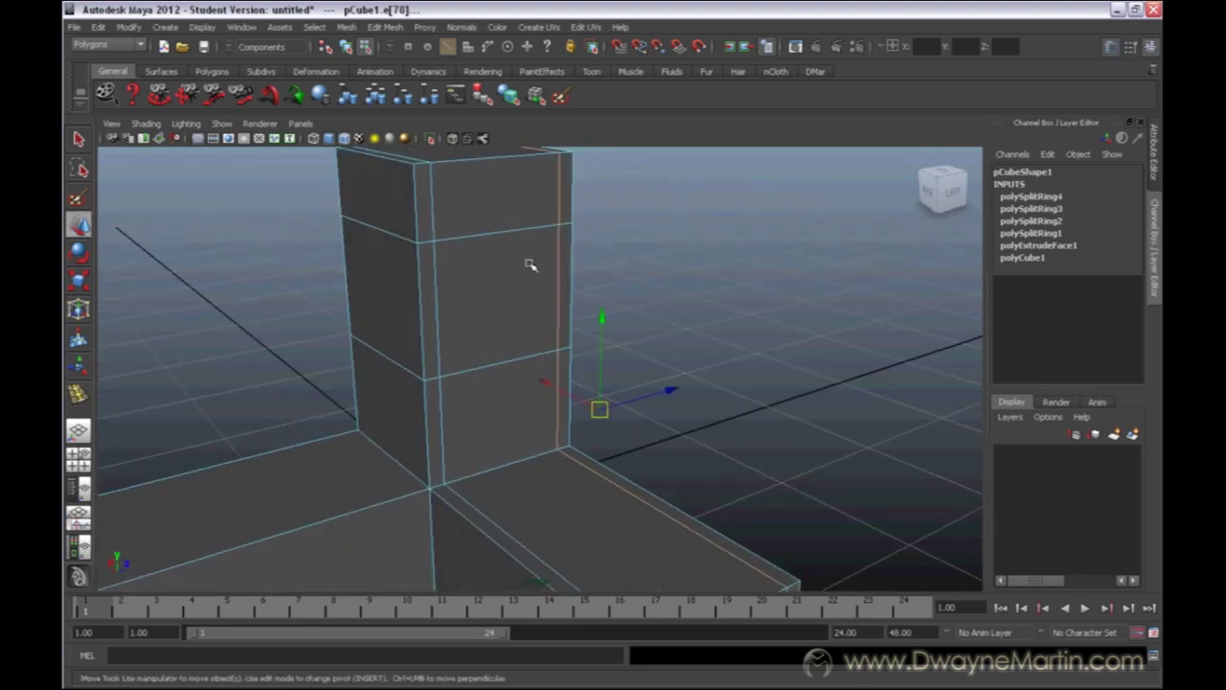
pyautogui.rightClick(530, 264)
pyautogui.click(529, 295)
pyautogui.click(537, 288)
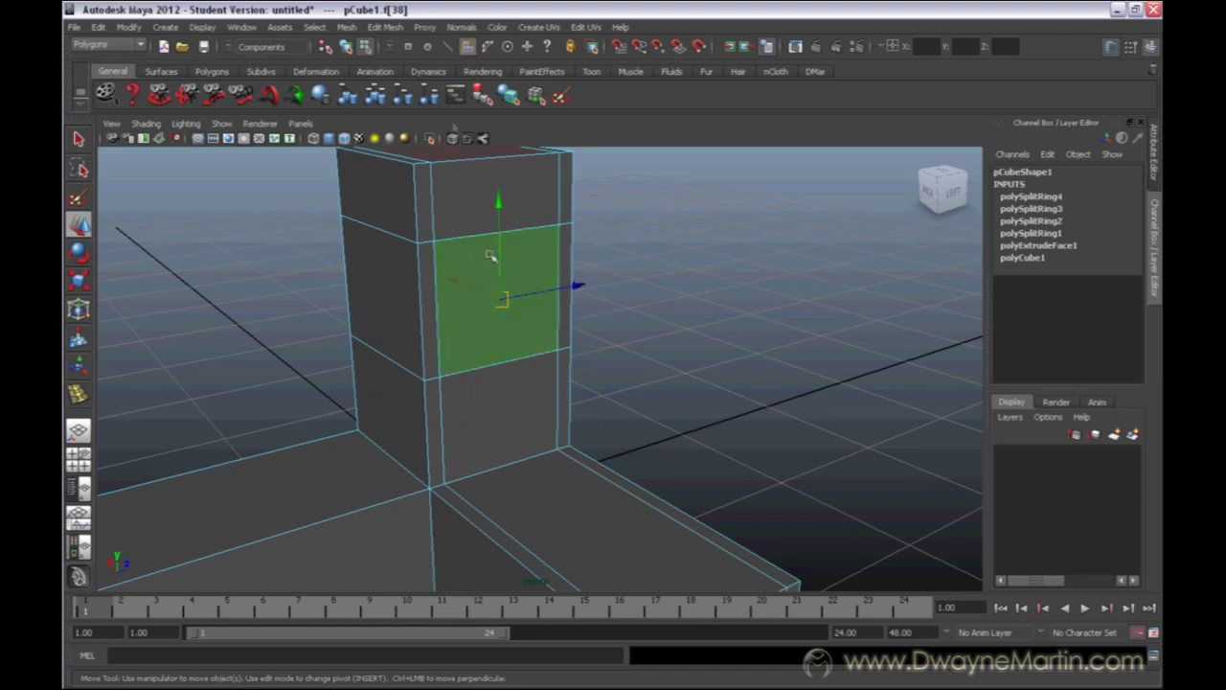
# - Extrude the face and push it inward into a recessed square, then return to Object Mode
pyautogui.click(386, 27)
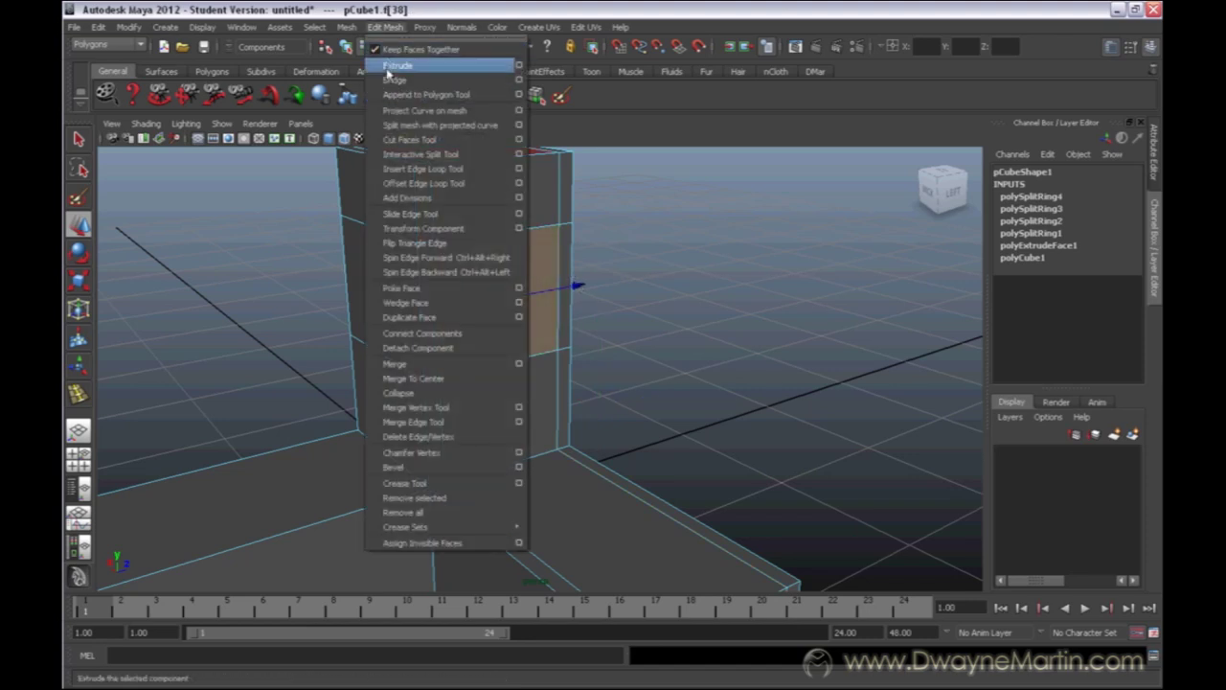
pyautogui.click(397, 63)
pyautogui.keyDown('alt'); pyautogui.moveTo(564, 369); pyautogui.dragTo(624, 300); pyautogui.keyUp('alt')
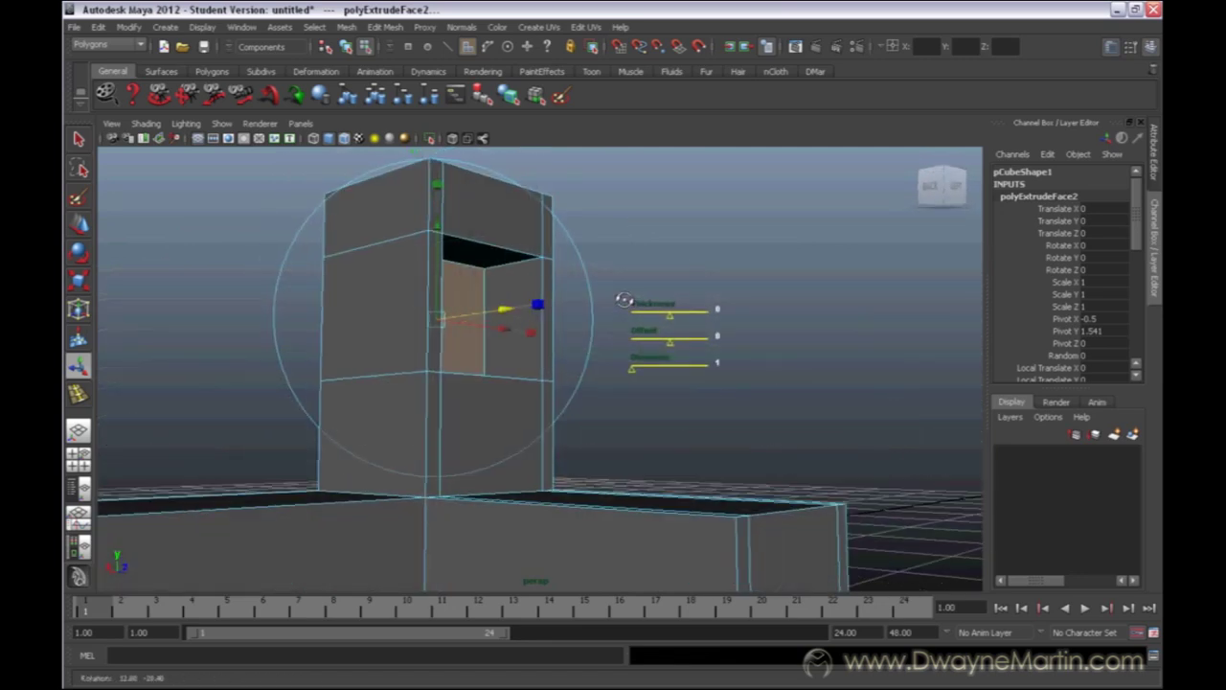
pyautogui.moveTo(553, 454); pyautogui.dragTo(593, 398, button='right')
# - Deselect pCube1, orbit and zoom around the recessed face, and reopen the Edit Mesh menu
pyautogui.click(528, 463)
pyautogui.click(734, 380)
pyautogui.scroll(-3, 734, 380)
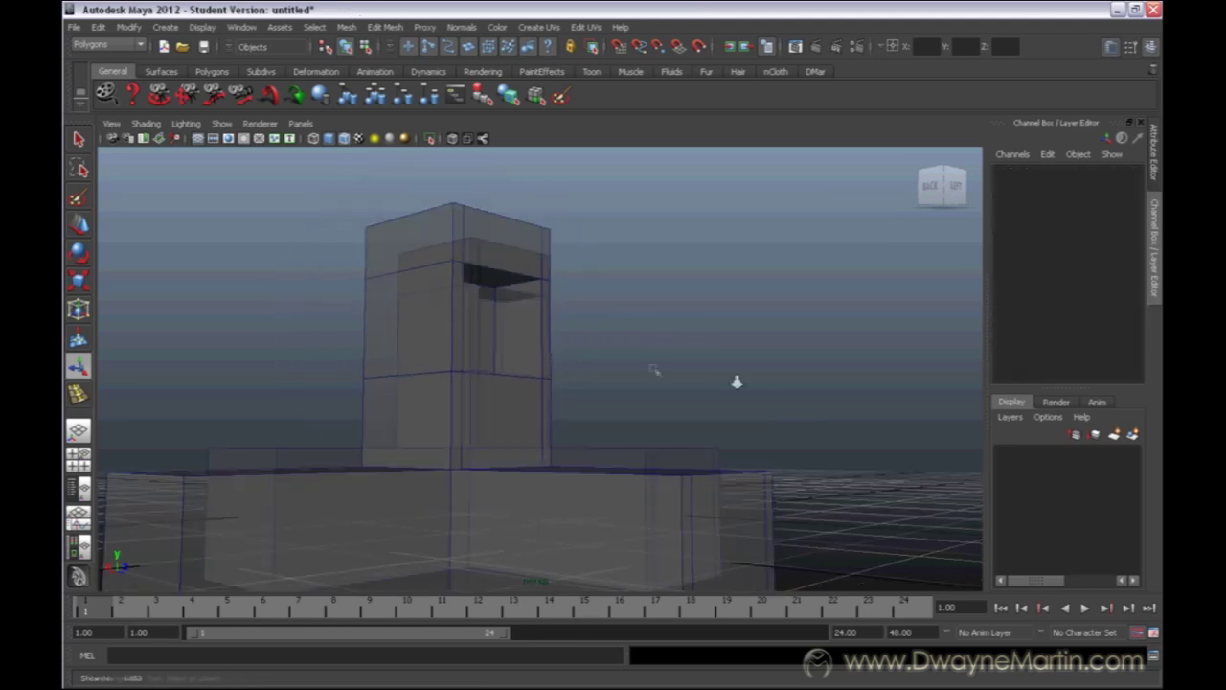
pyautogui.moveTo(734, 380)
pyautogui.keyDown('alt'); pyautogui.mouseDown()
pyautogui.moveTo(583, 405)
pyautogui.moveTo(454, 396)
pyautogui.moveTo(728, 402)
pyautogui.mouseUp(); pyautogui.keyUp('alt')
pyautogui.click(385, 27)
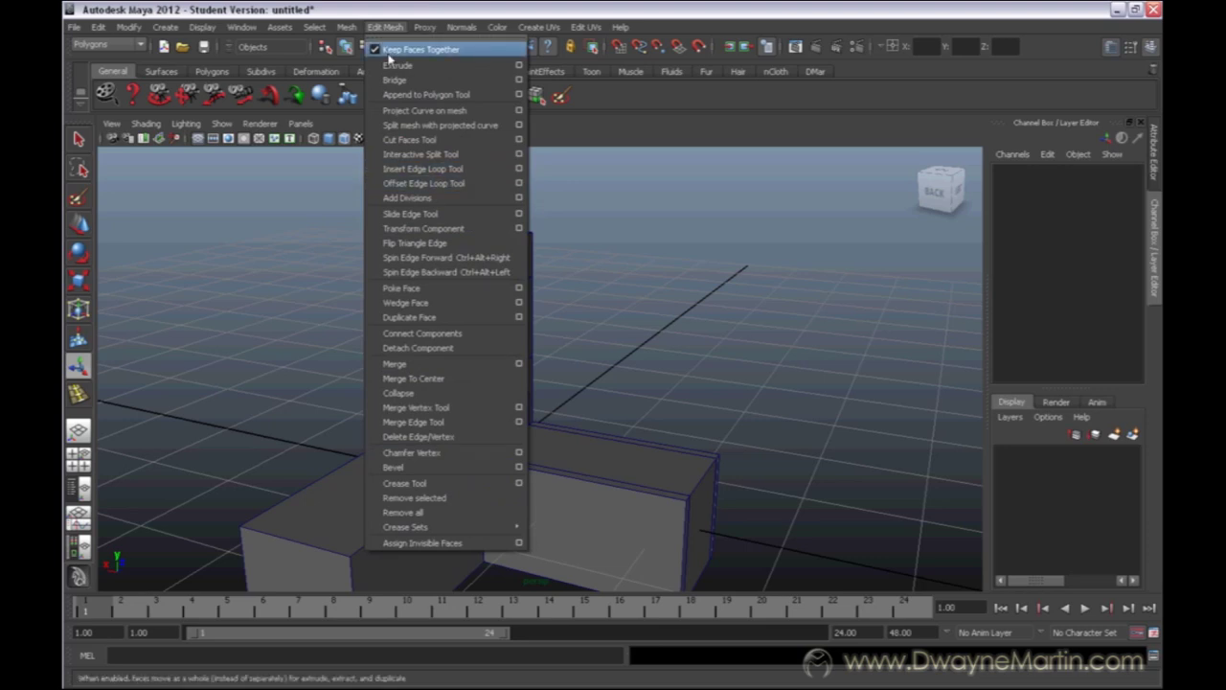
pyautogui.click(385, 27)
pyautogui.scroll(3, 629, 300)
pyautogui.keyDown('alt'); pyautogui.moveTo(630, 300); pyautogui.dragTo(547, 305); pyautogui.keyUp('alt')
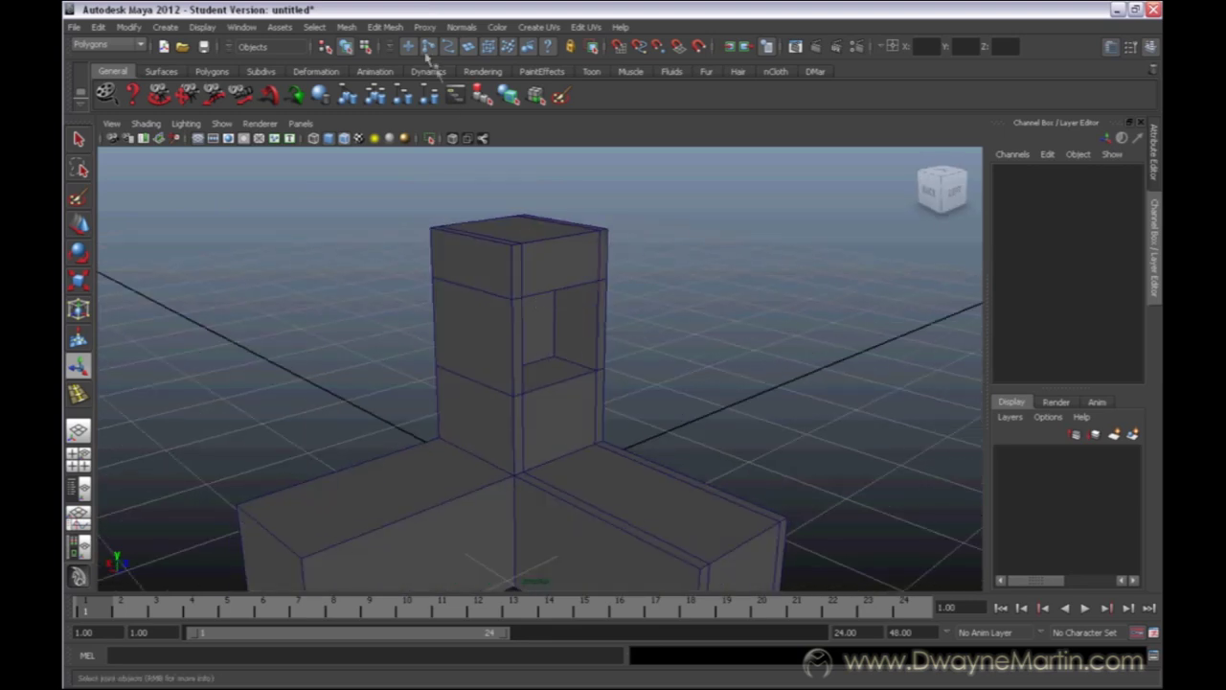
pyautogui.click(388, 27)
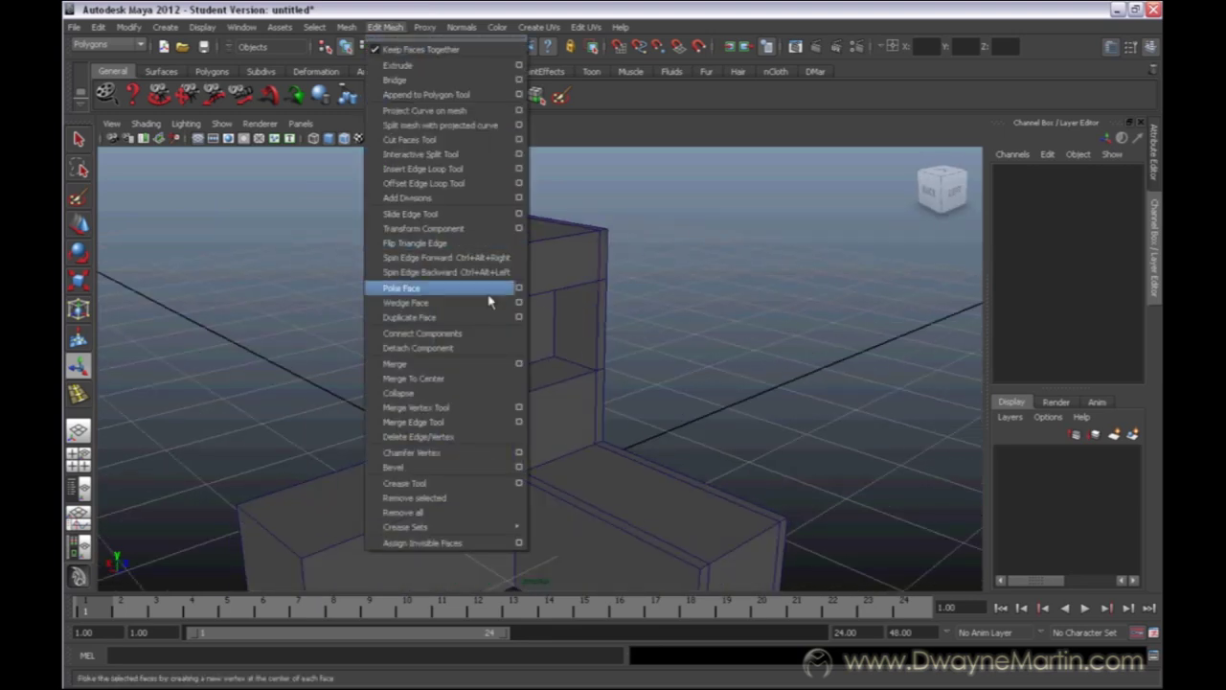